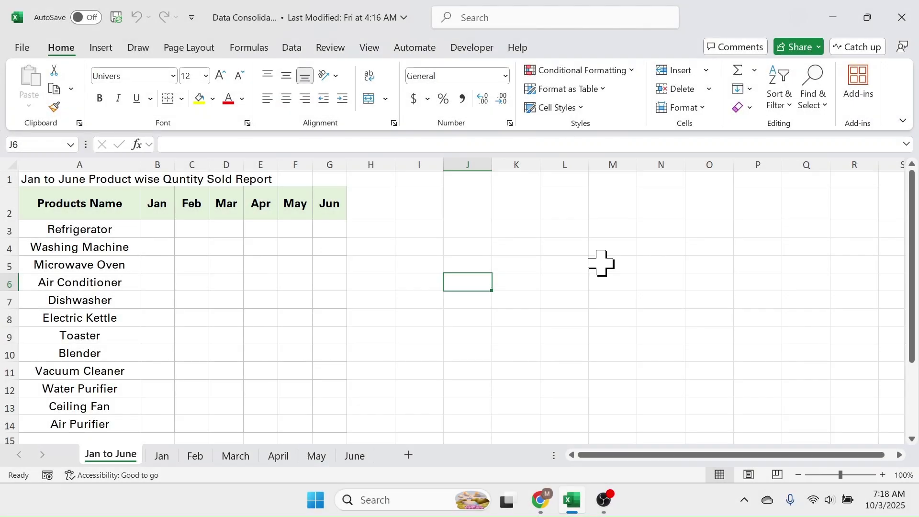
- Show the Data ribbon commands above the empty Jan to June product report
left_click(290, 49)
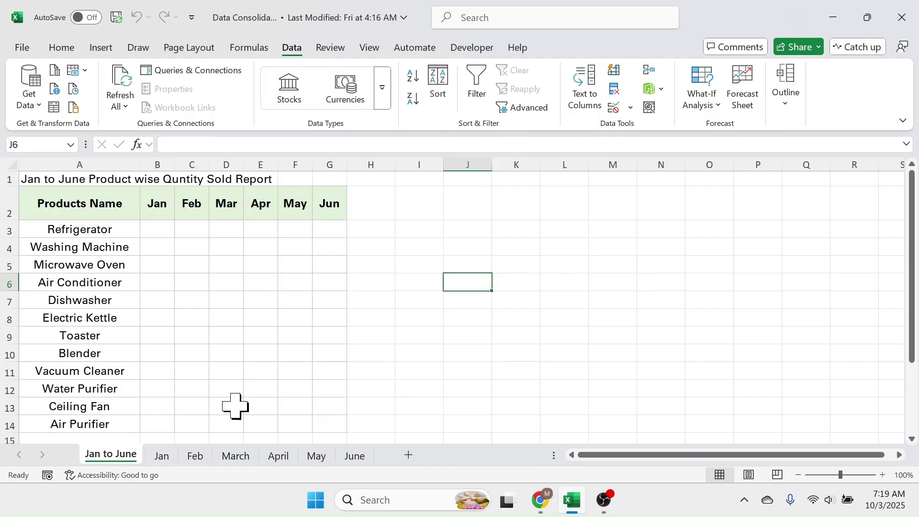
left_click(162, 455)
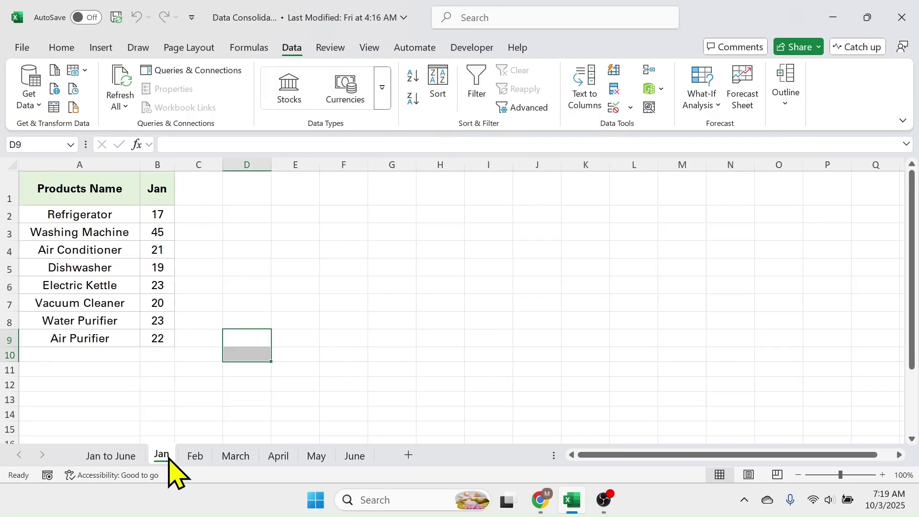
left_click(205, 456)
left_click(234, 458)
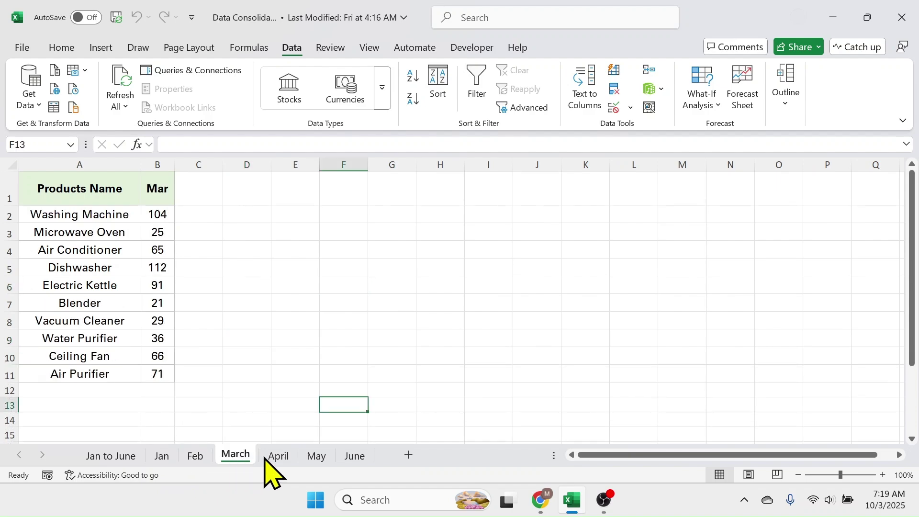
left_click(354, 457)
left_click_drag(108, 214, 102, 392)
left_click_drag(158, 214, 157, 411)
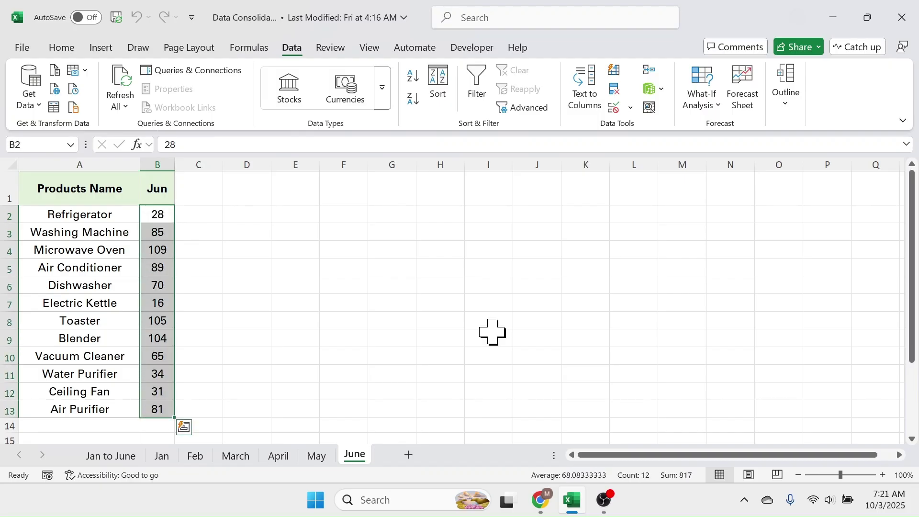
left_click(115, 457)
left_click_drag(93, 193, 324, 427)
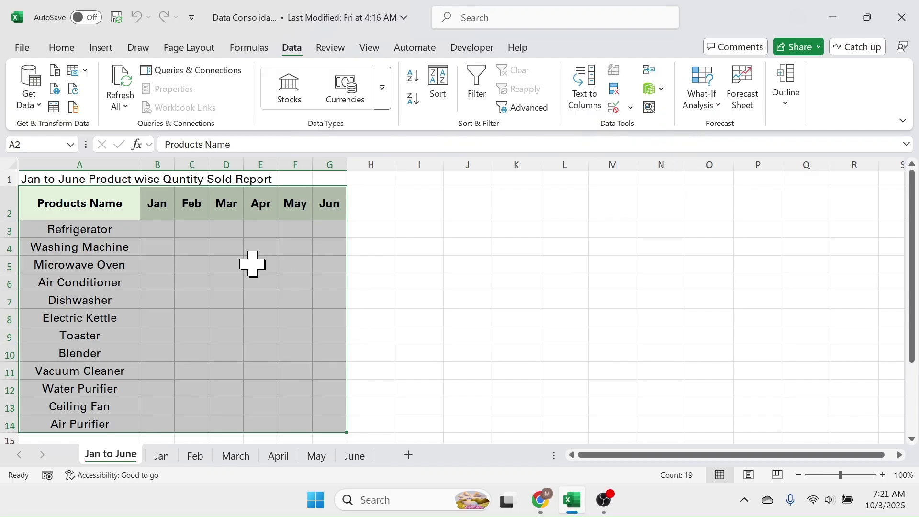
- Open Consolidate with cell A2 as the destination, keeping Sum as the function
left_click(212, 295)
left_click(72, 204)
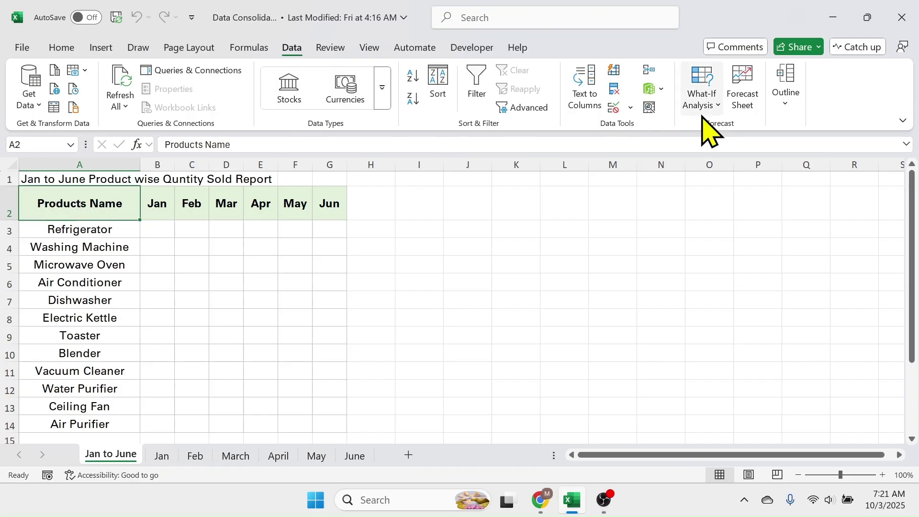
left_click(649, 71)
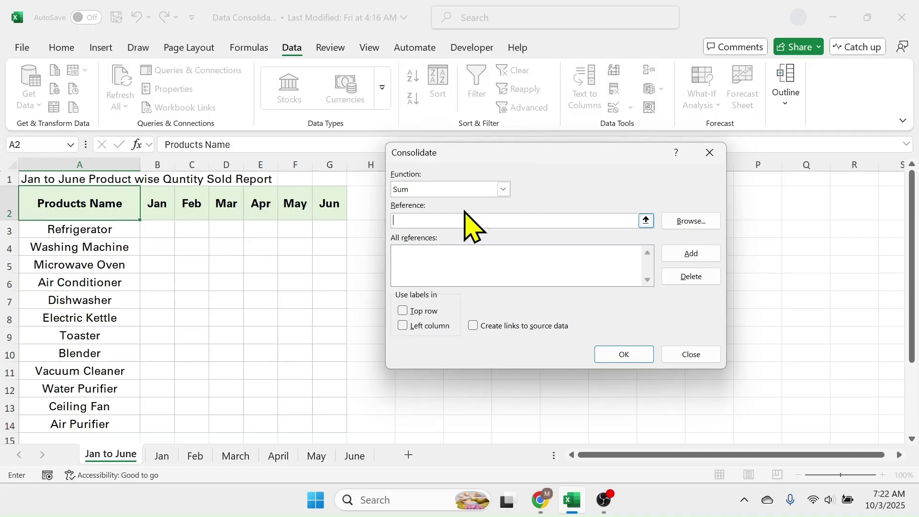
left_click(503, 190)
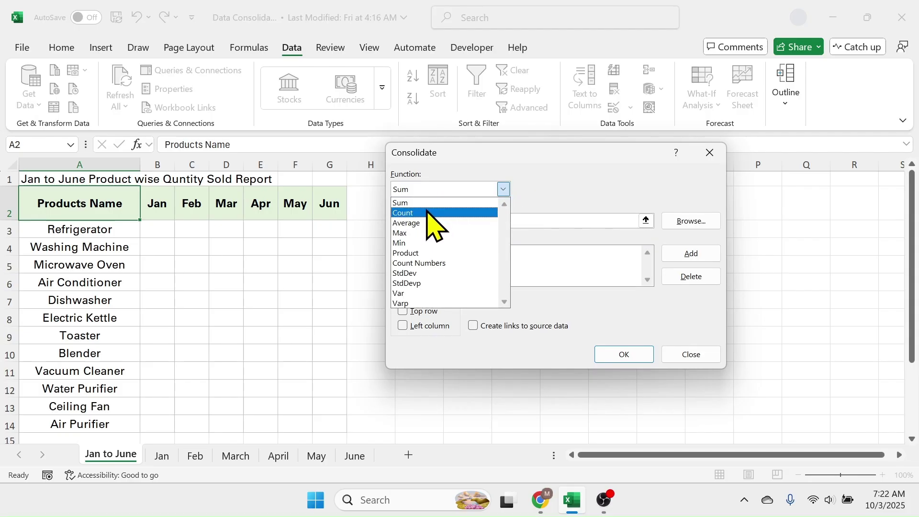
key("Escape")
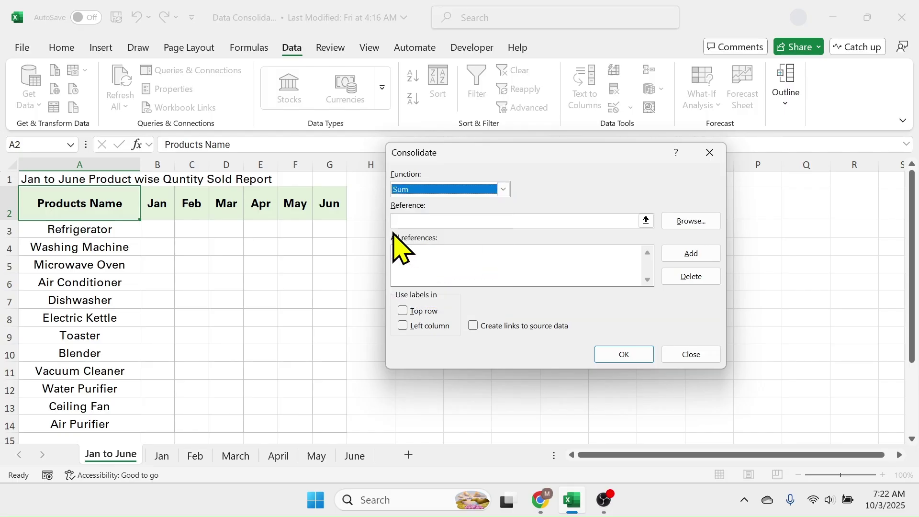
- Add the Jan (A1:B9), Feb (A1:B11) and March ranges to the consolidation references
left_click(435, 221)
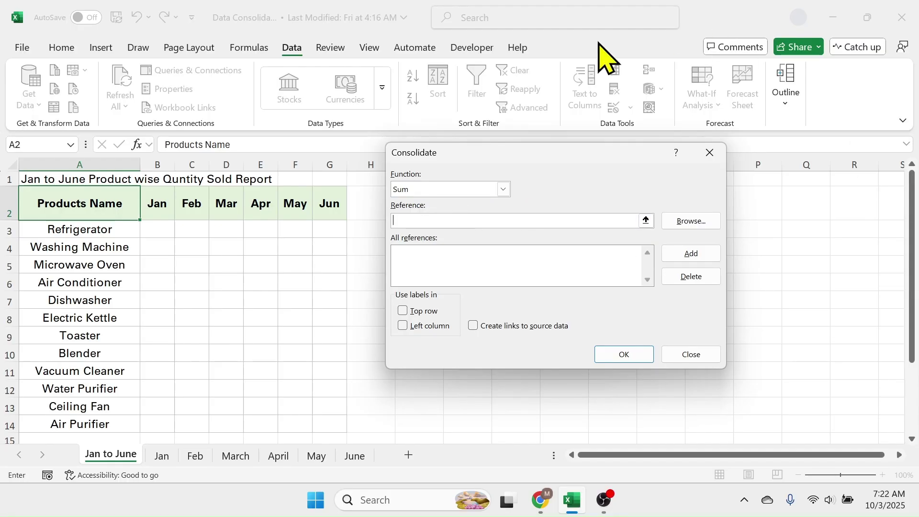
left_click(163, 458)
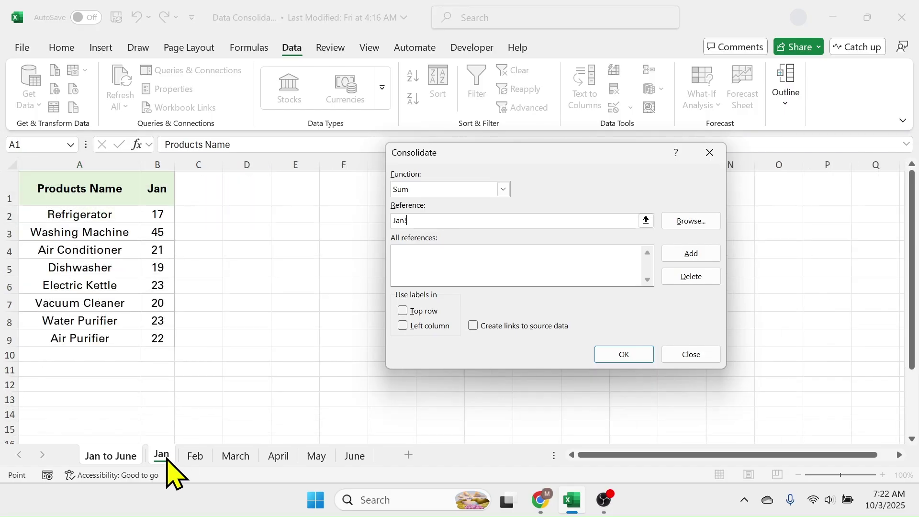
left_click_drag(82, 201, 156, 330)
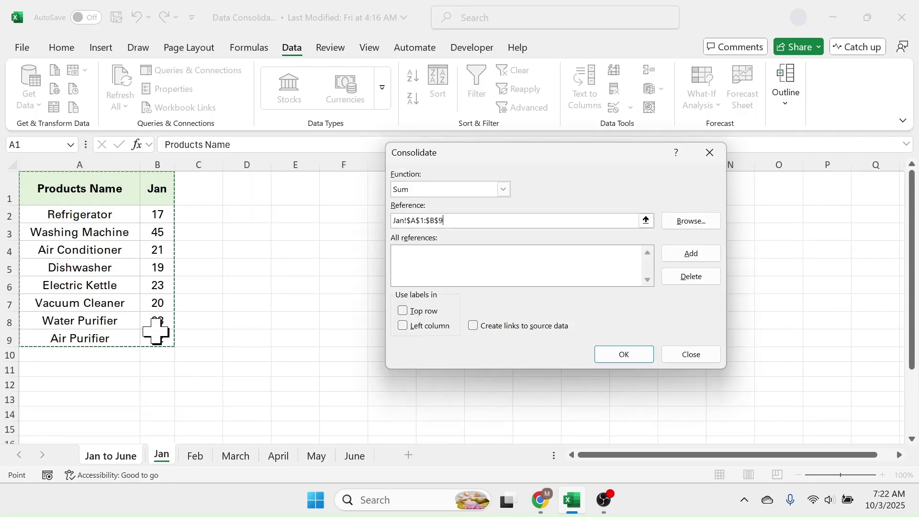
left_click(698, 256)
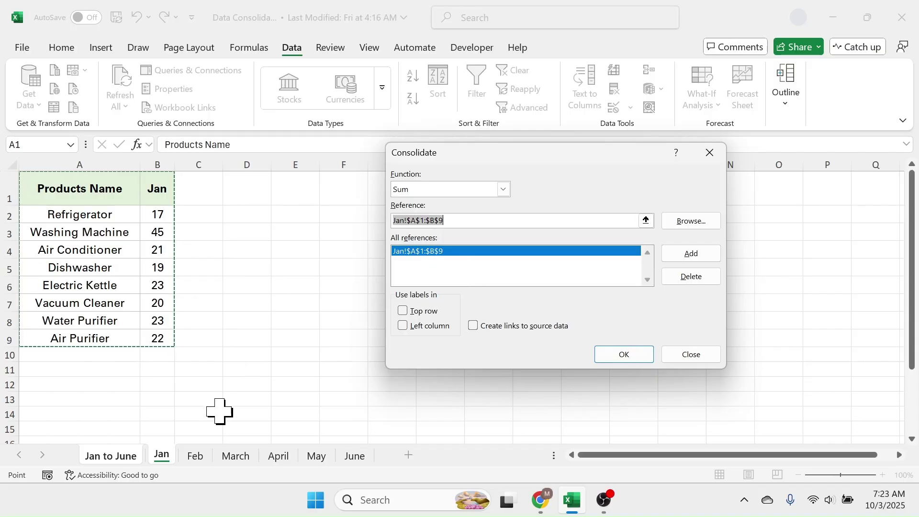
left_click(202, 459)
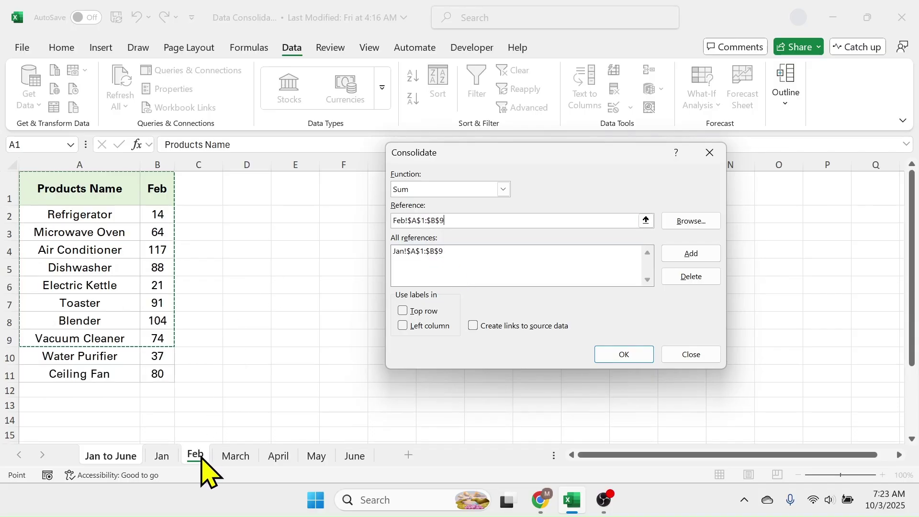
left_click_drag(86, 188, 86, 188)
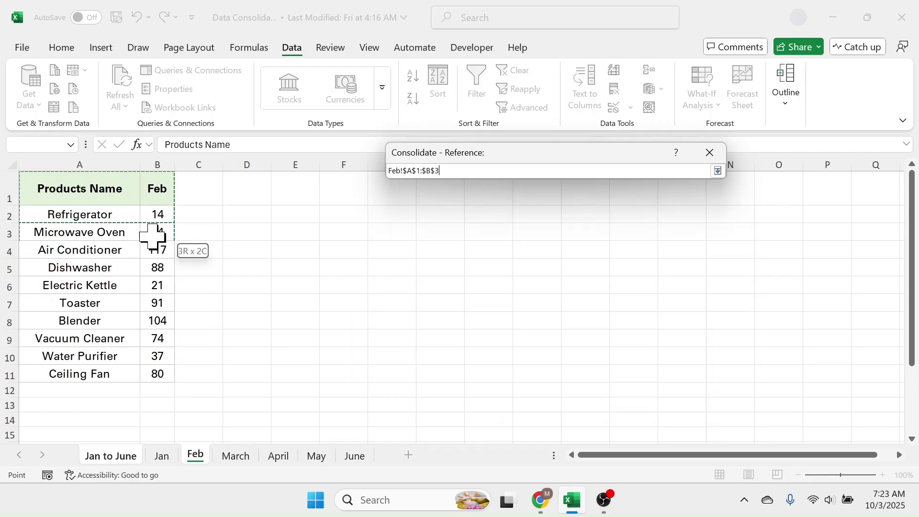
left_click_drag(152, 253, 147, 375)
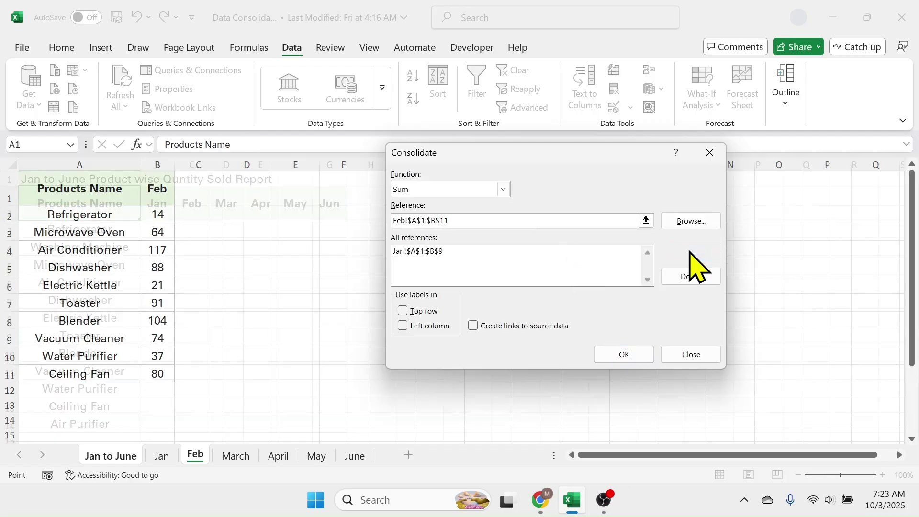
left_click(690, 253)
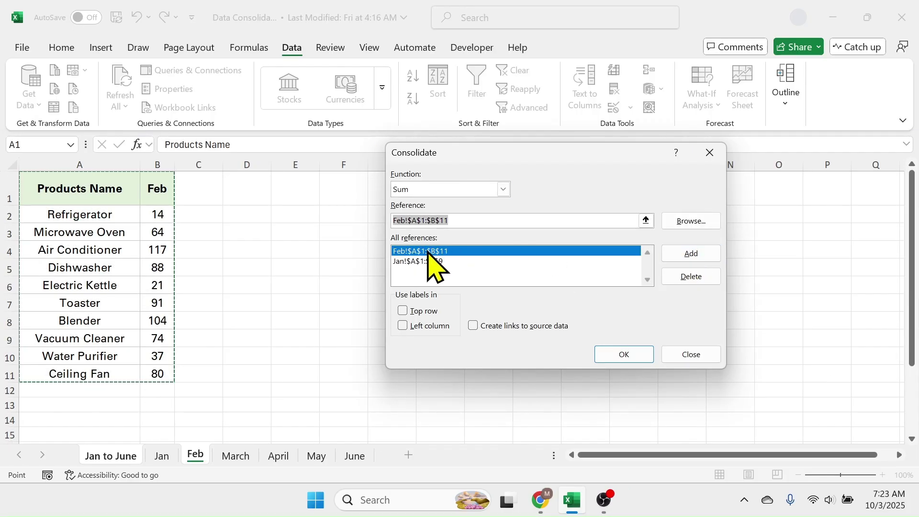
left_click(235, 456)
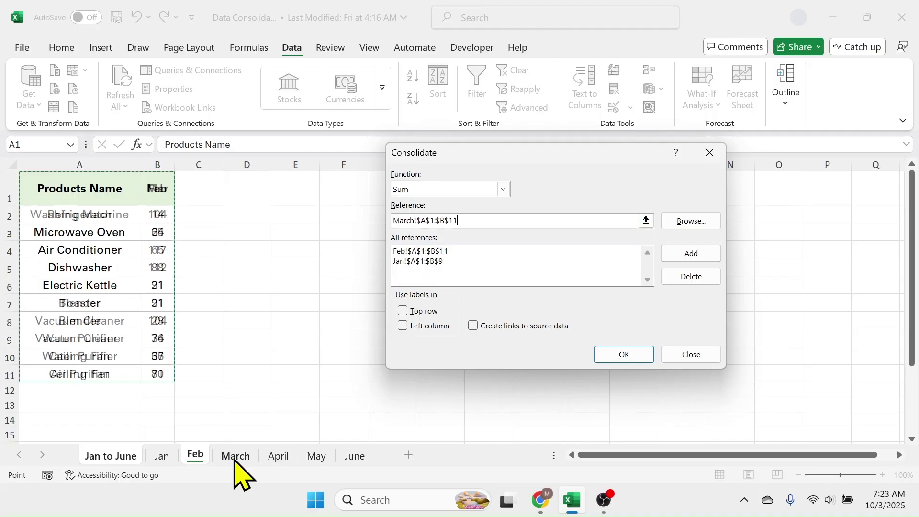
left_click(695, 253)
- Add the April (A1:B13), May (A1:B9) and June (A1:B13) ranges to the references
left_click(287, 456)
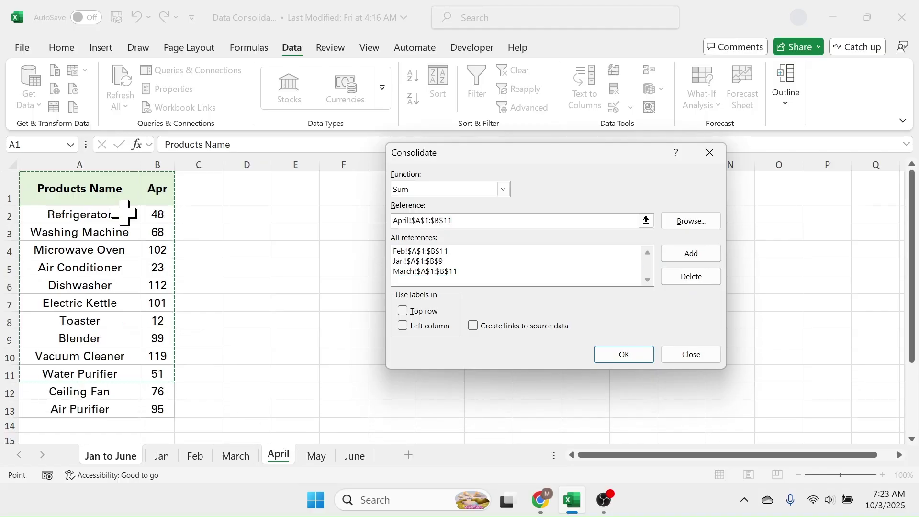
left_click_drag(95, 186, 151, 407)
left_click(691, 253)
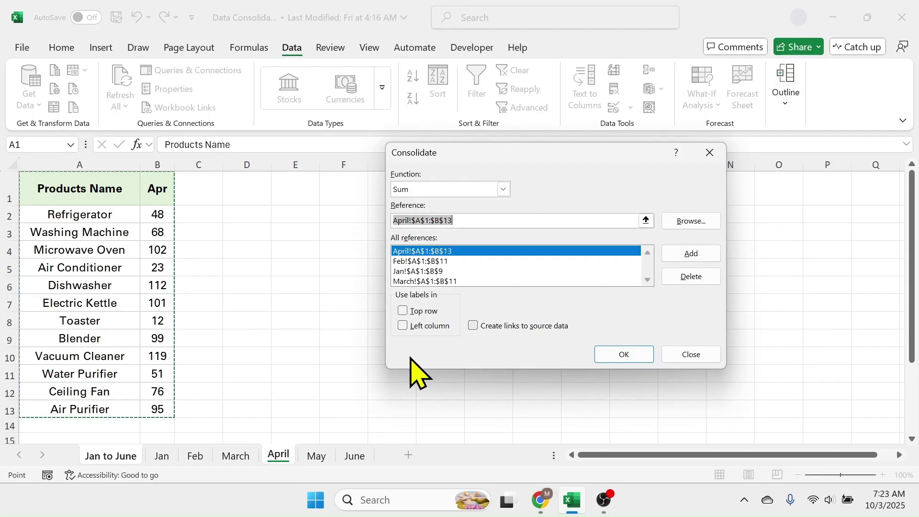
left_click(318, 456)
left_click_drag(82, 188, 165, 263)
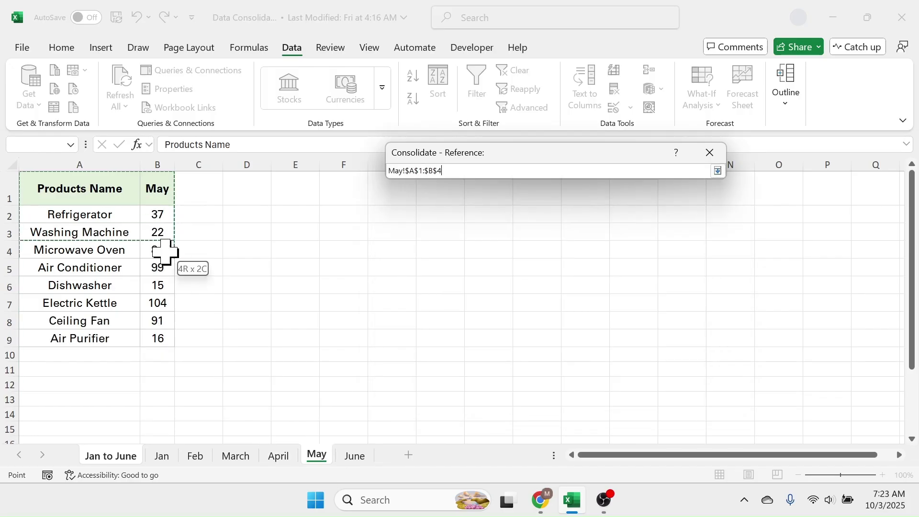
left_click_drag(151, 344, 152, 344)
left_click(693, 254)
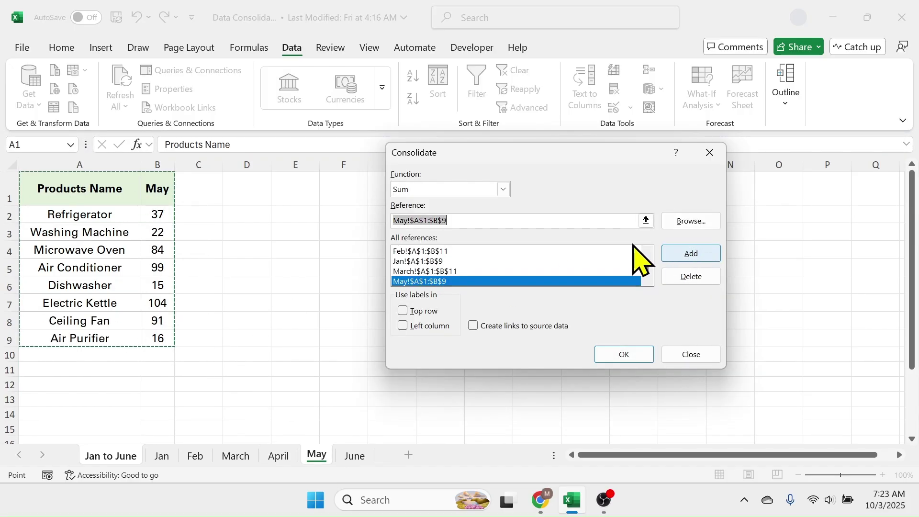
left_click(355, 456)
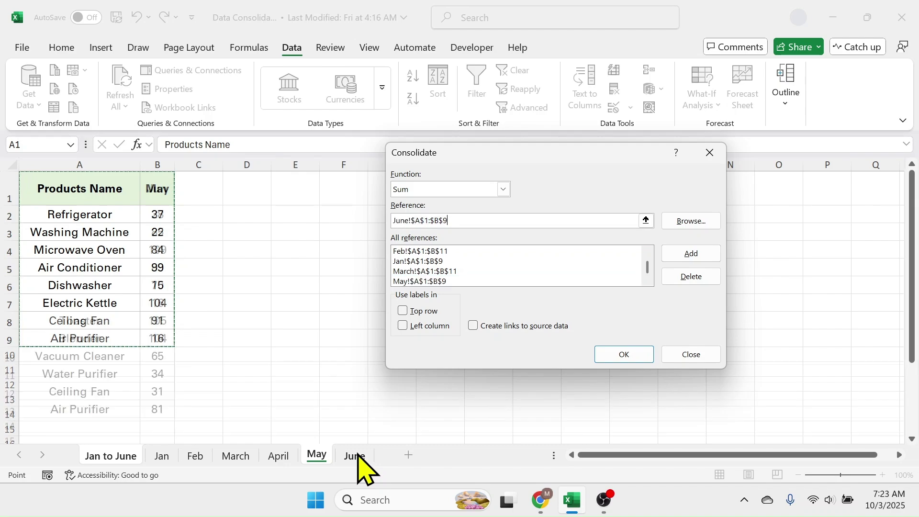
left_click_drag(94, 200, 134, 200)
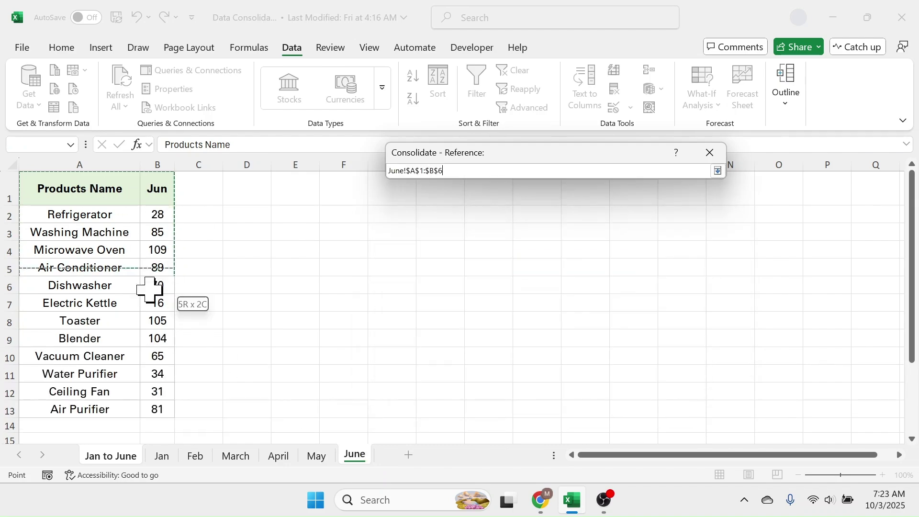
left_click_drag(150, 320, 148, 408)
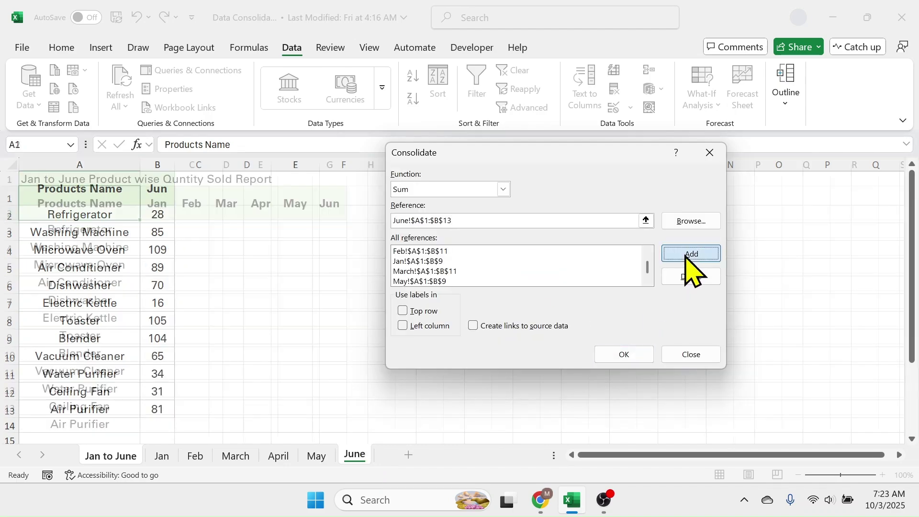
left_click(688, 256)
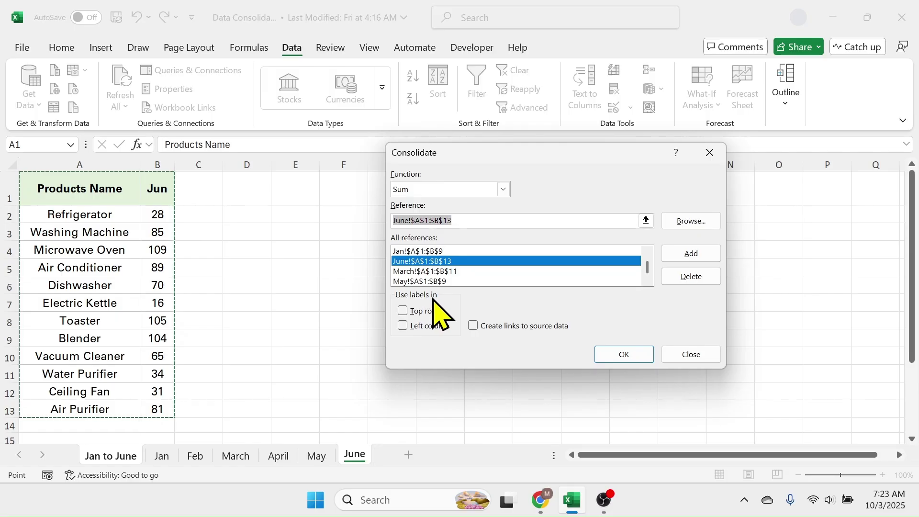
- Use top-row and left-column labels and run the Sum consolidation into the summary table
left_click(408, 312)
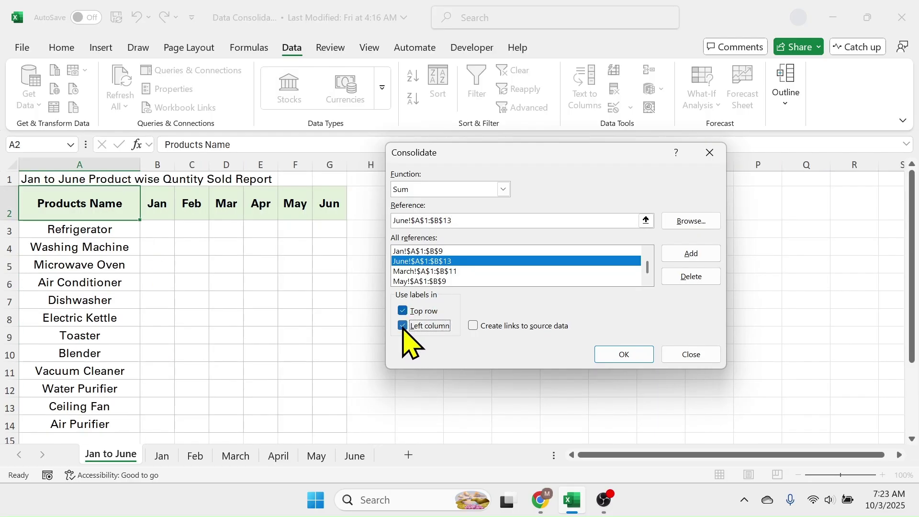
double_click(415, 312)
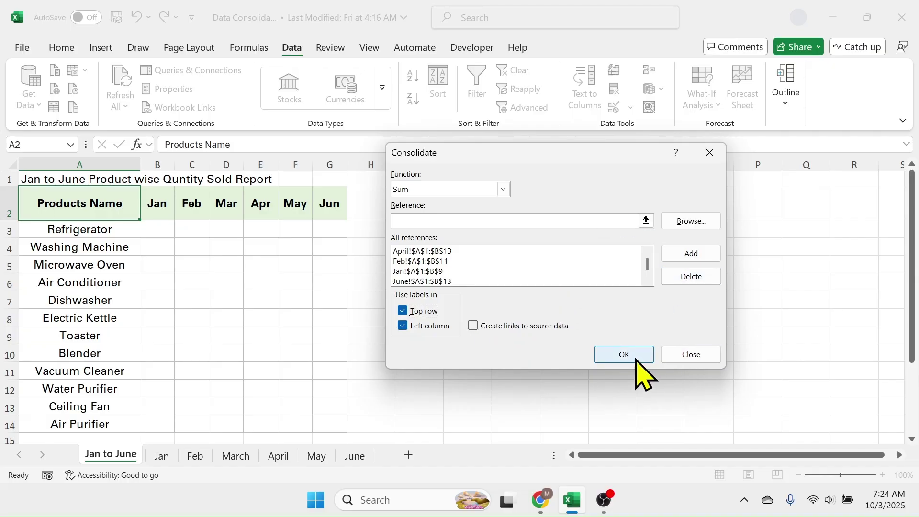
left_click(624, 354)
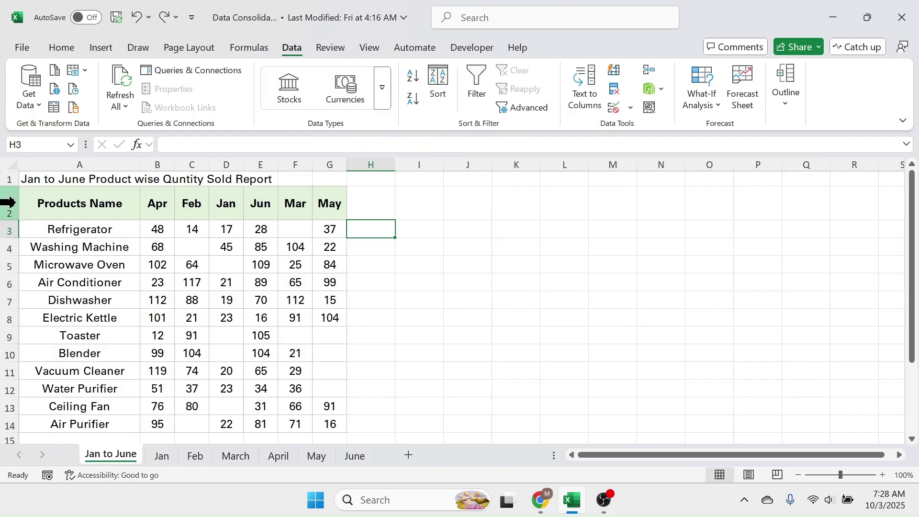
- Insert a blank helper row above the headers and enter 1 above the products column
left_click(7, 201)
right_click(7, 201)
left_click(61, 320)
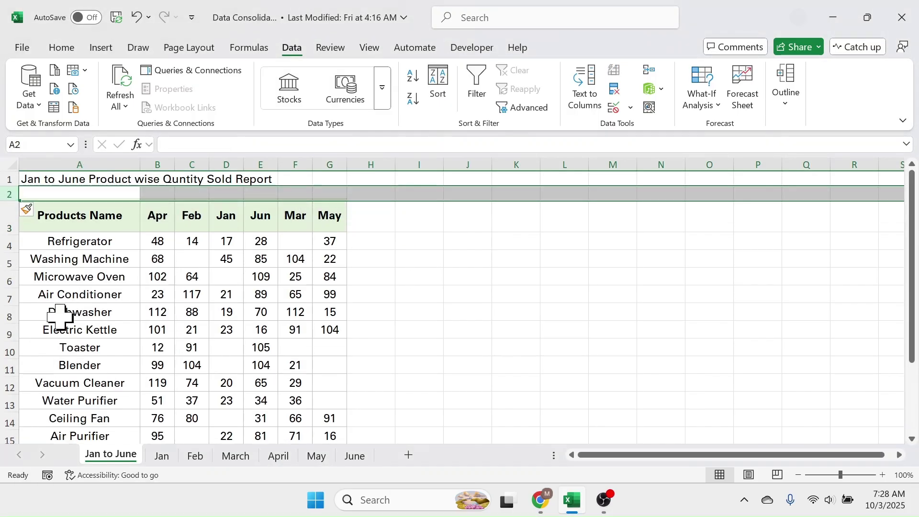
left_click(72, 198)
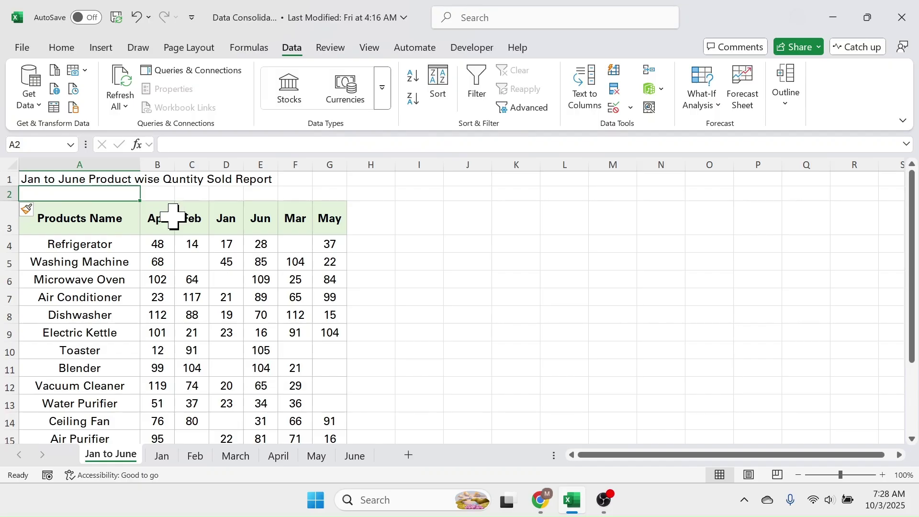
type("1")
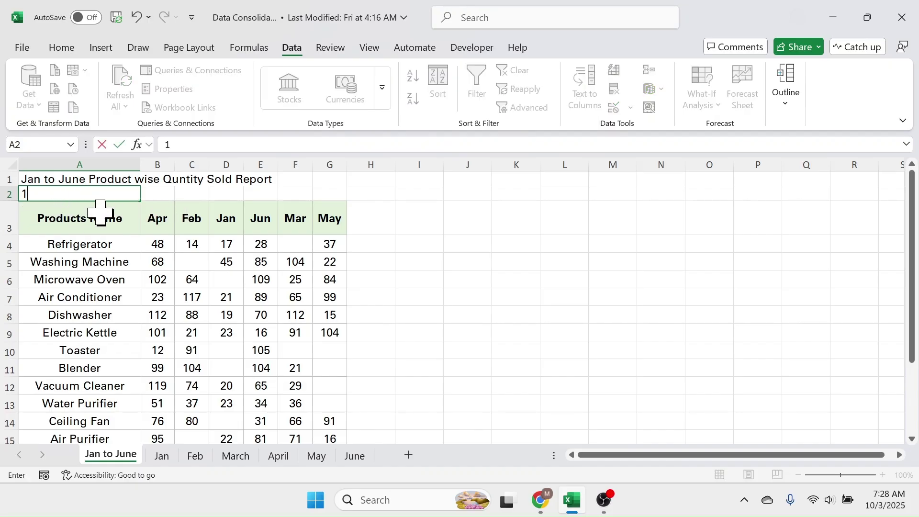
left_click(223, 195)
- Number the months in calendar order: Jan 2, Feb 3, Mar 4, Apr 5, May 6, Jun 7
type("2")
key("Left")
type("3")
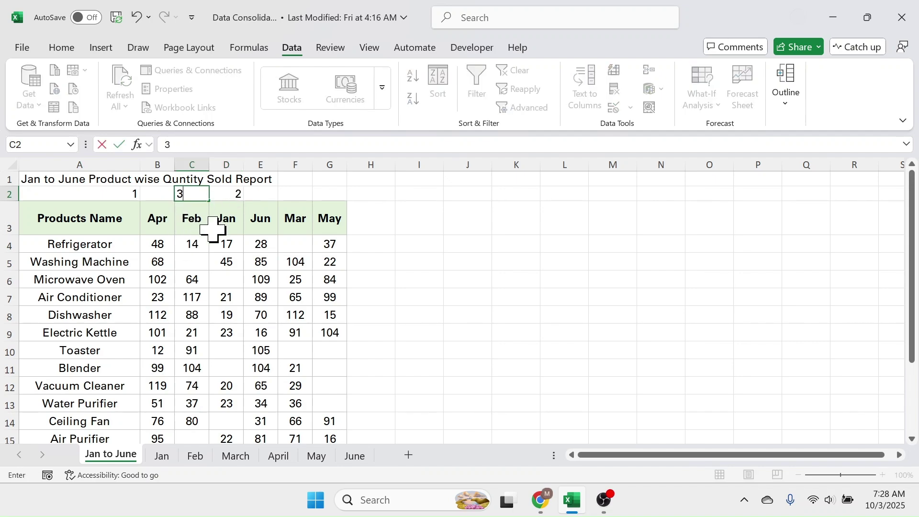
left_click(288, 195)
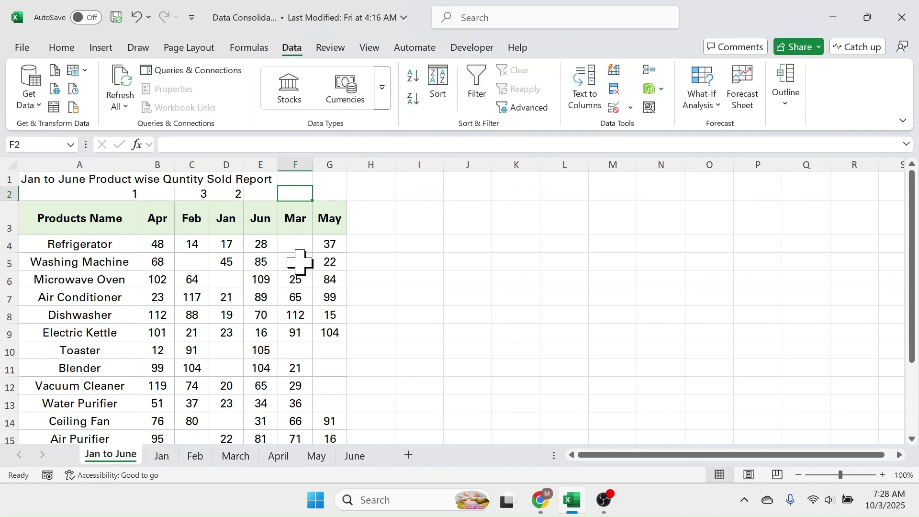
type("4")
left_click(161, 194)
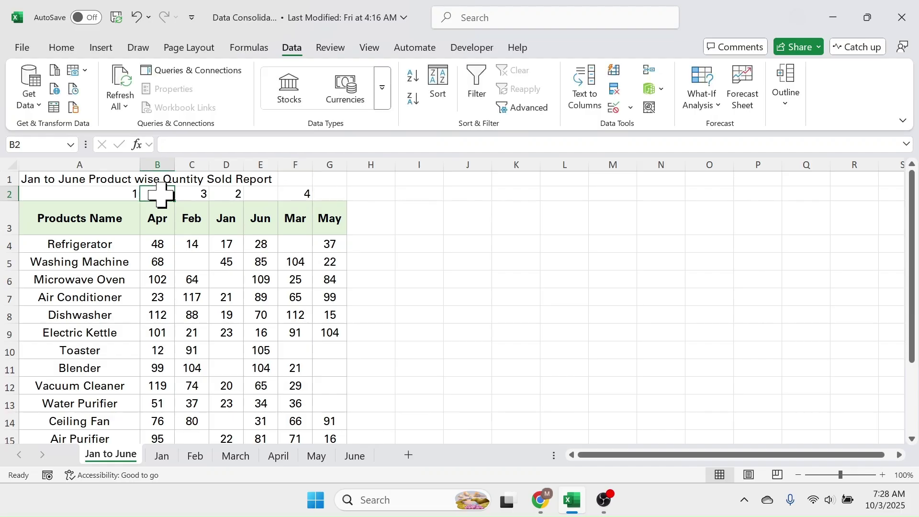
type("5")
left_click(327, 193)
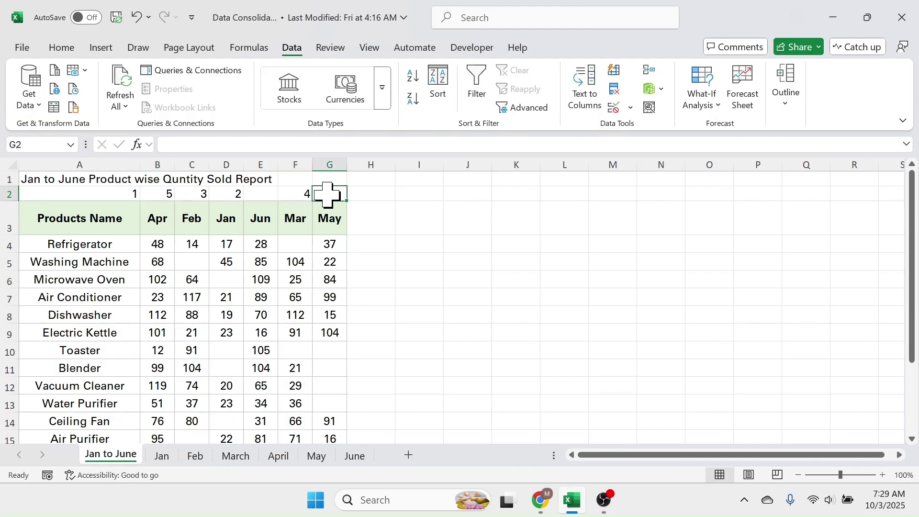
type("6")
left_click(271, 194)
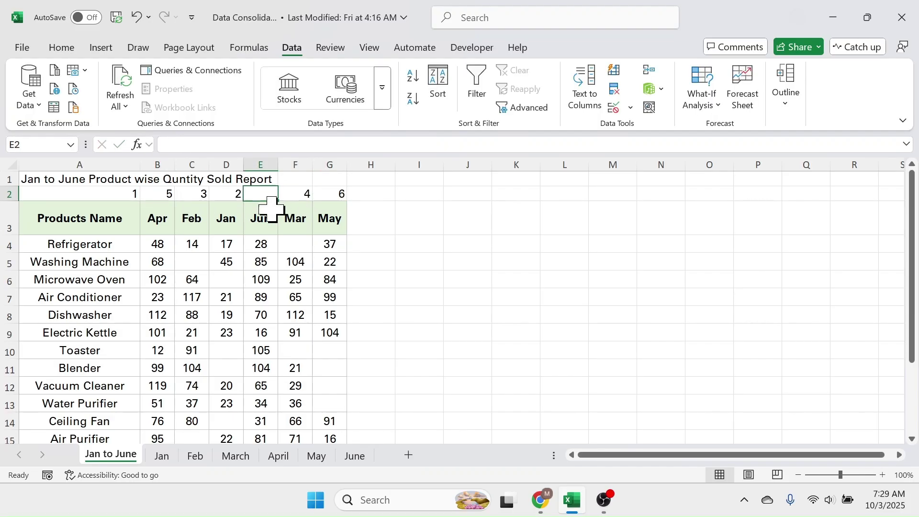
type("7")
left_click(419, 244)
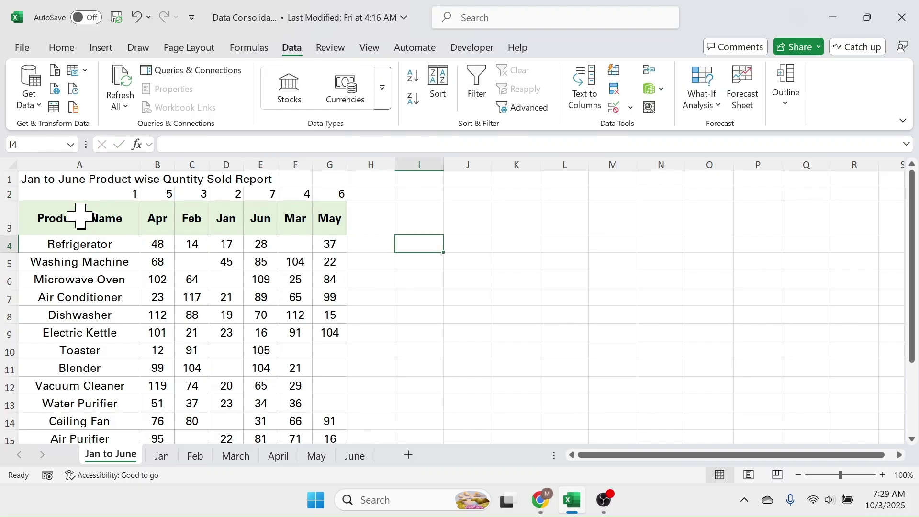
- Sort A2:G14 left to right by row 2, smallest to largest, putting months in Jan–Jun order
left_click_drag(53, 191, 323, 416)
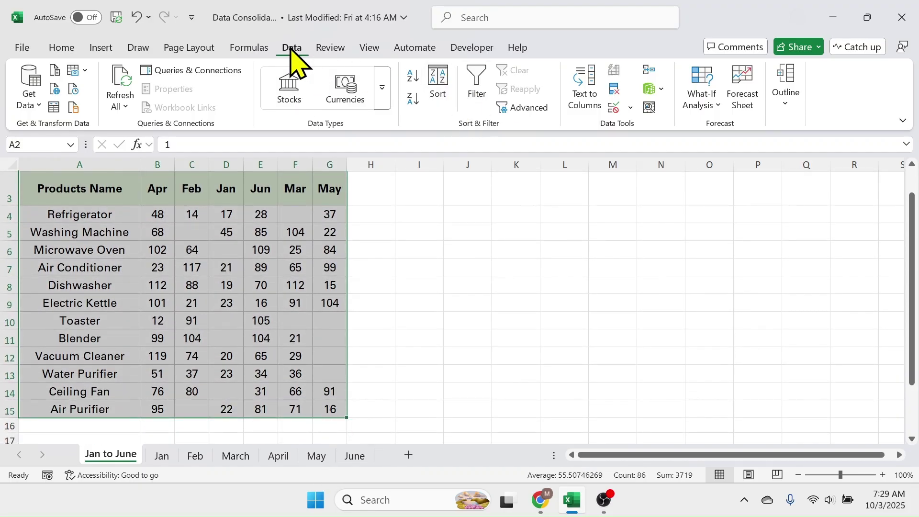
left_click(441, 88)
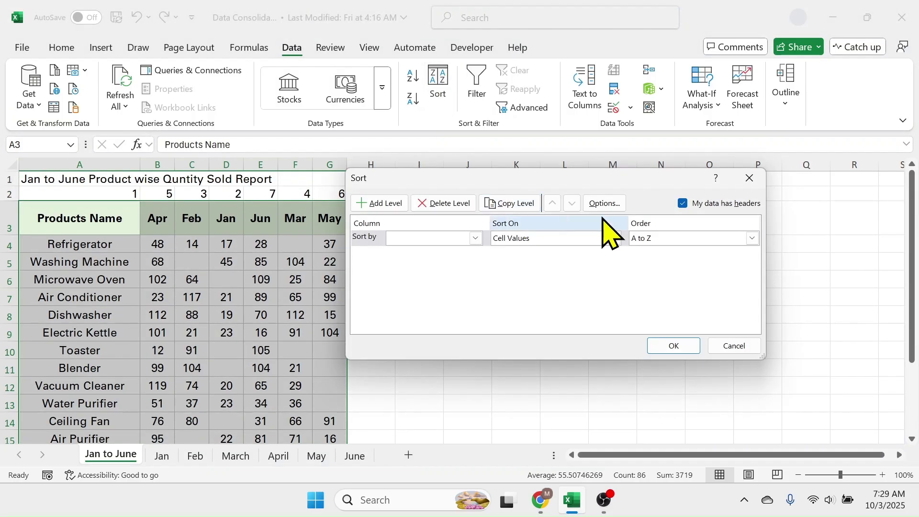
left_click(606, 205)
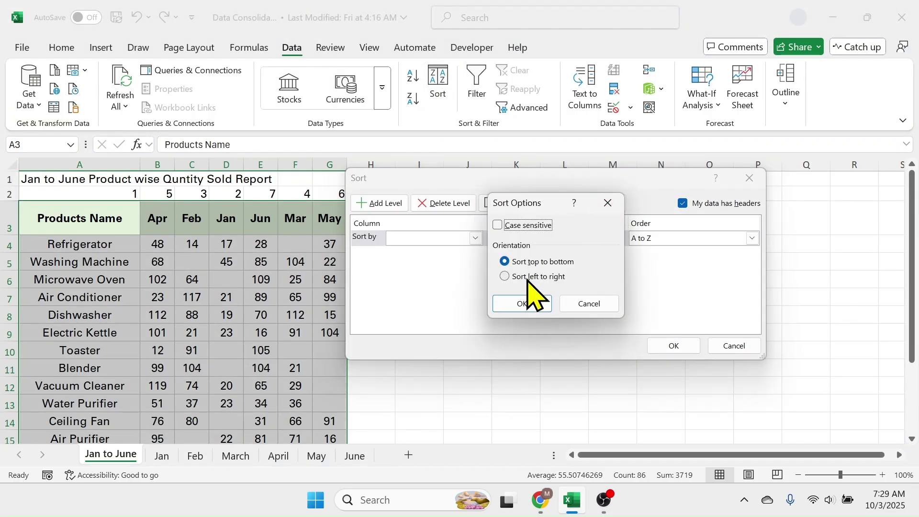
left_click(513, 277)
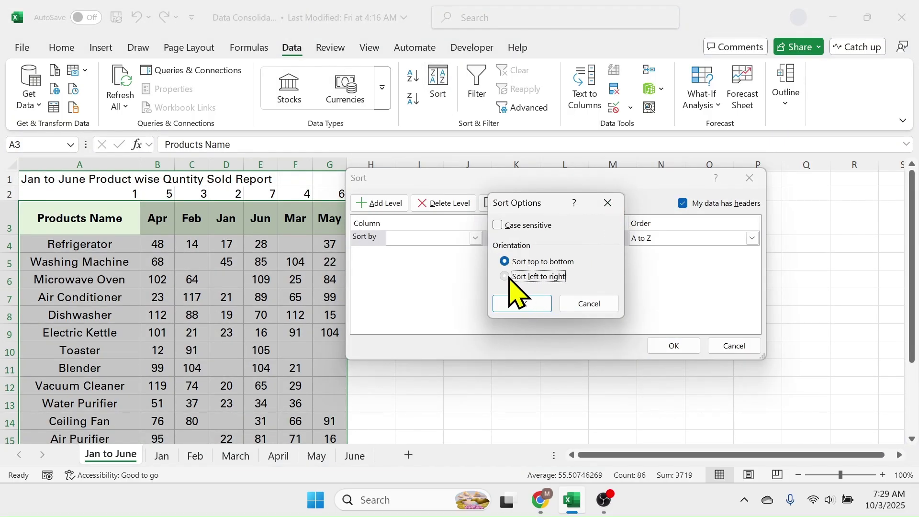
left_click(523, 305)
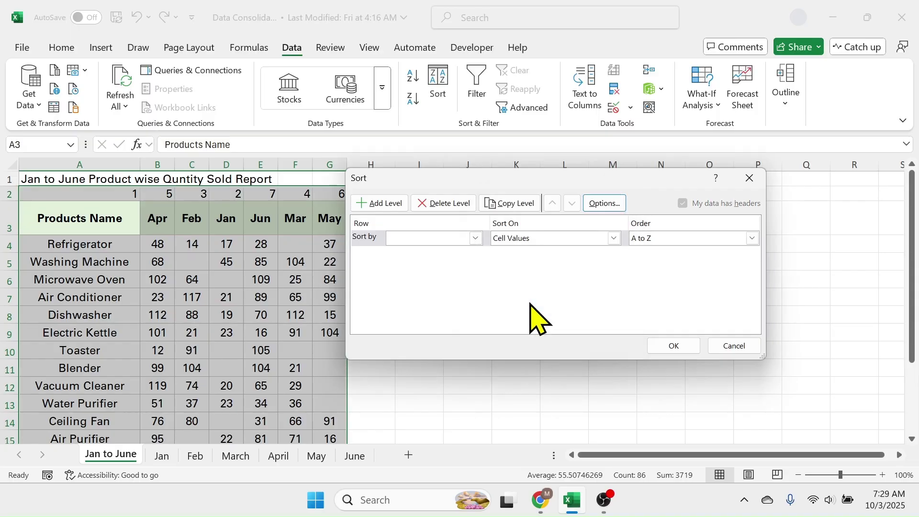
left_click(475, 238)
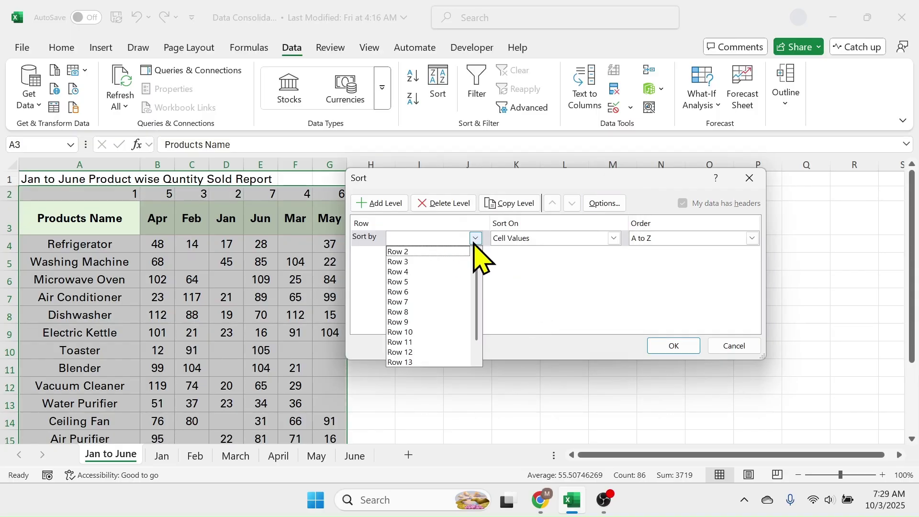
left_click(406, 252)
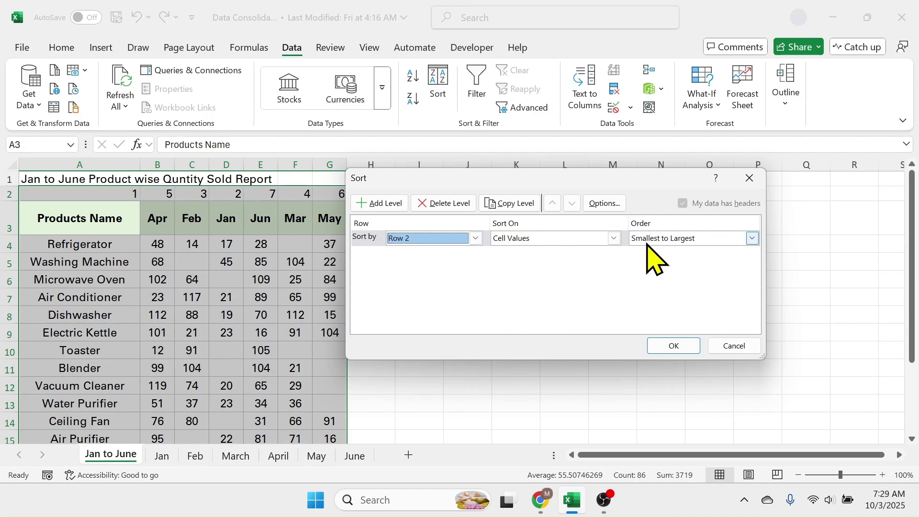
left_click(676, 348)
- Delete row 2, the helper numbers row, so headers sit under the title
left_click(216, 283)
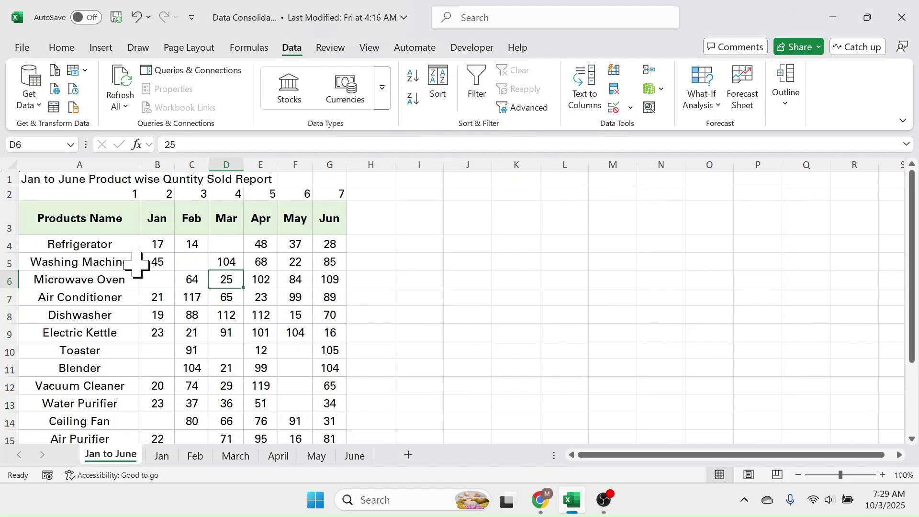
key("Right")
key("Right")
key("Right")
key("Right")
key("Up")
key("Up")
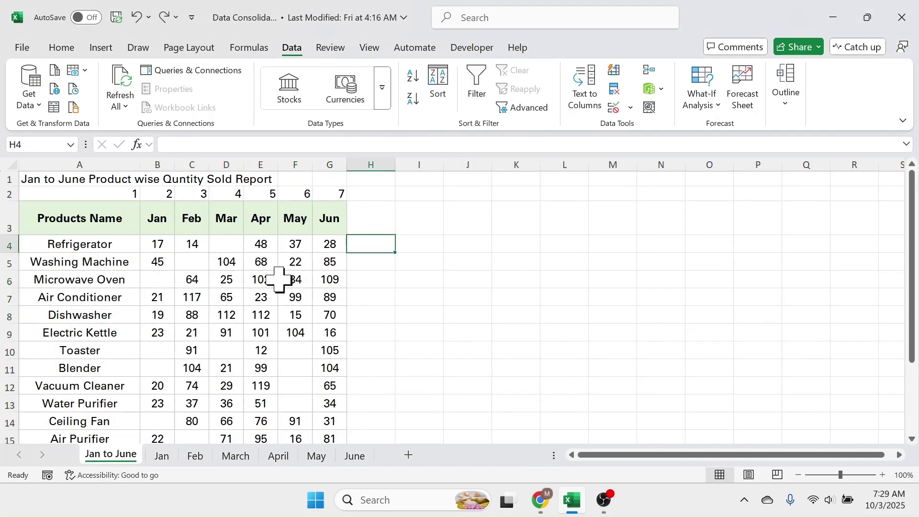
left_click(9, 195)
right_click(9, 195)
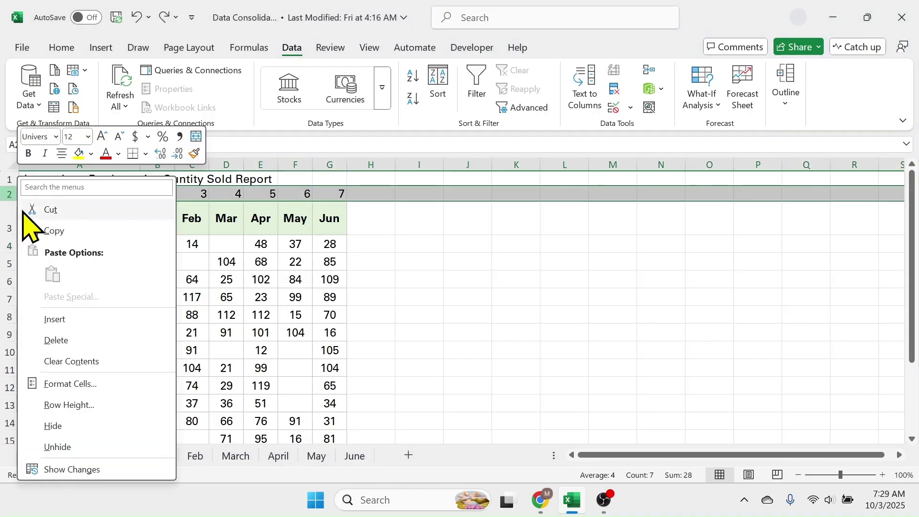
left_click(53, 342)
left_click(447, 280)
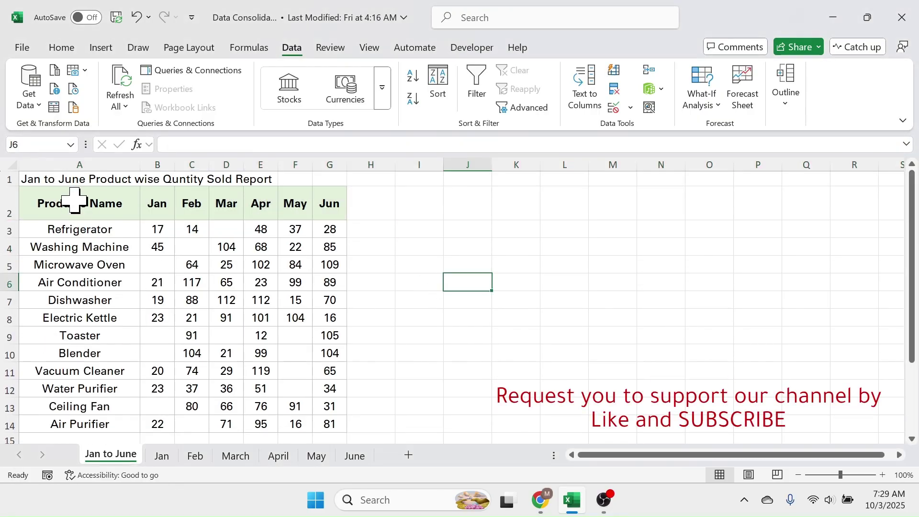
- Select the finished summary table, cancelling an accidental edit of the Products Name cell
left_click_drag(74, 200, 333, 433)
type("d")
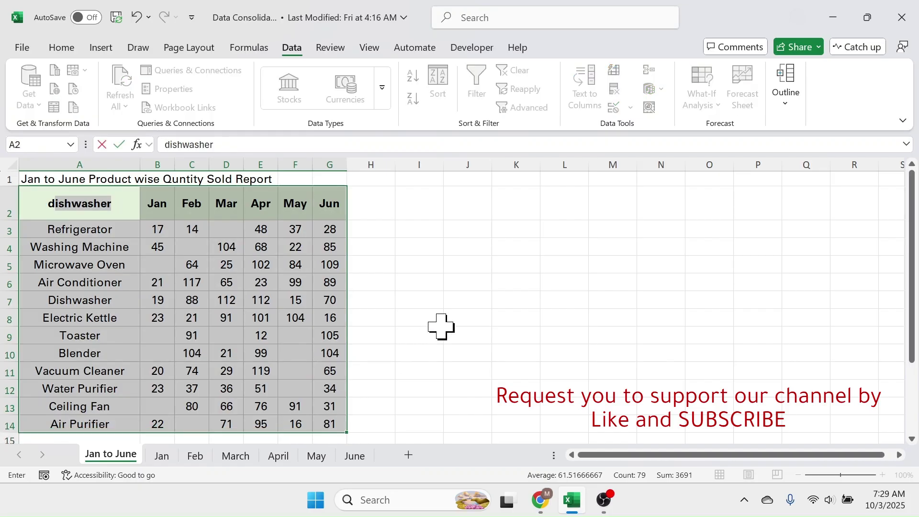
key("Escape")
left_click(468, 264)
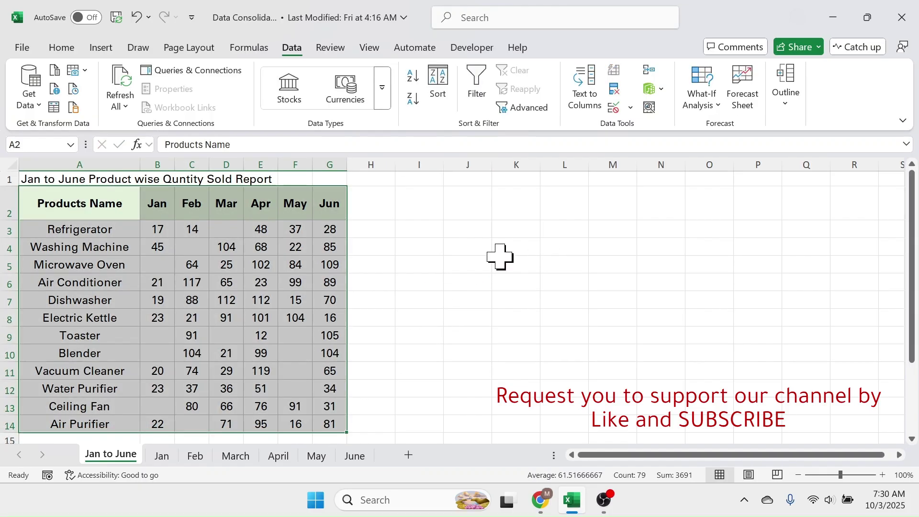